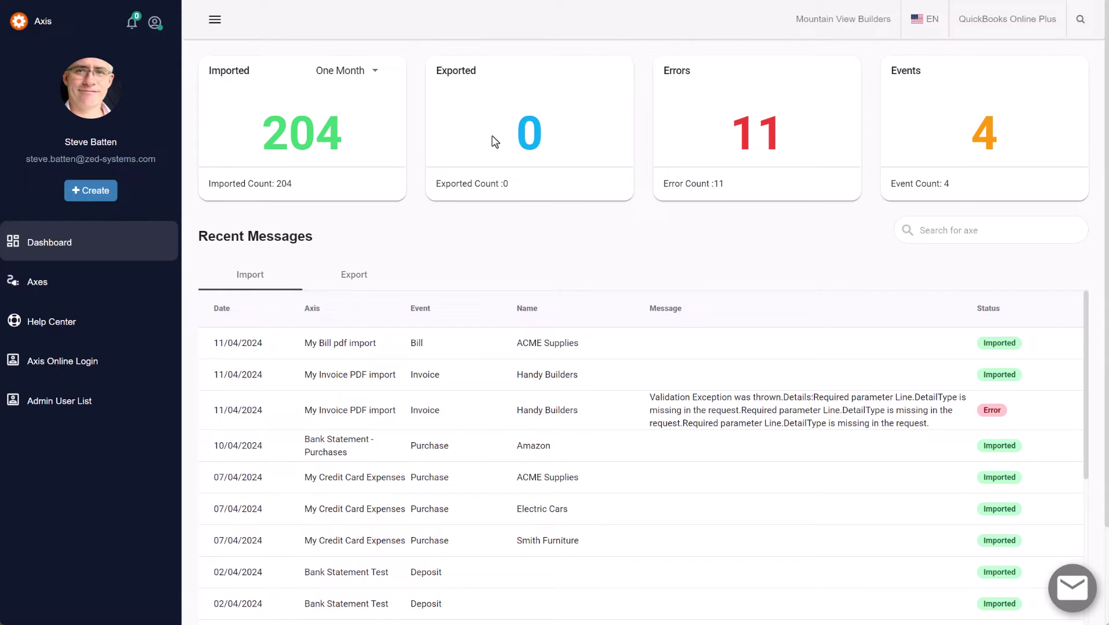
Step: Create a new Axe named 'My Bill pdf import'
{"action": "left_click", "coordinate": [103, 288]}
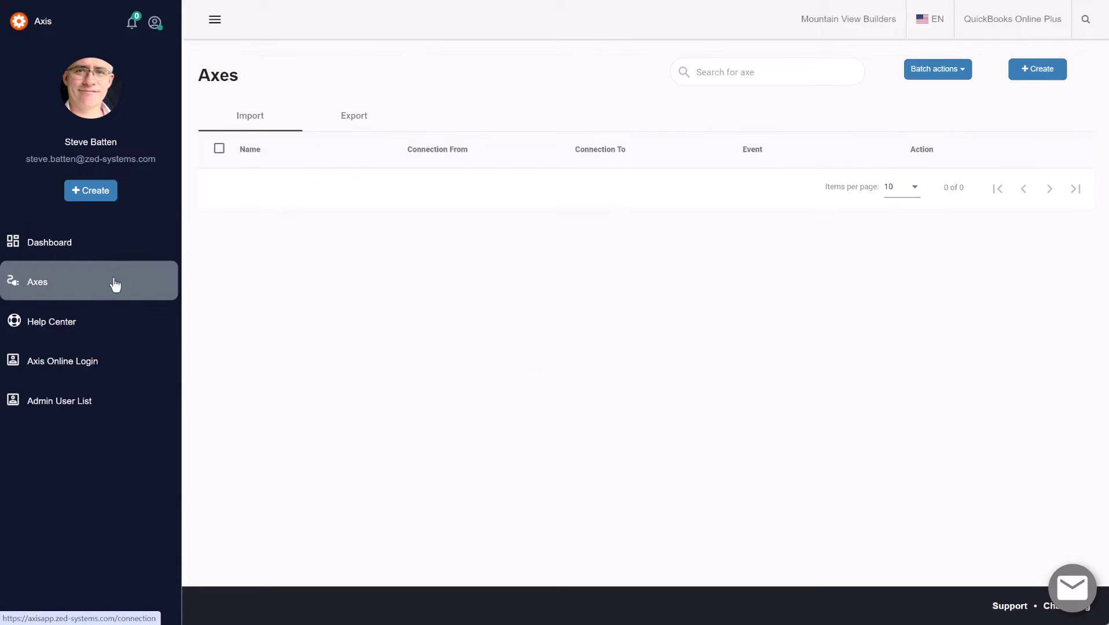
{"action": "left_click", "coordinate": [1046, 70]}
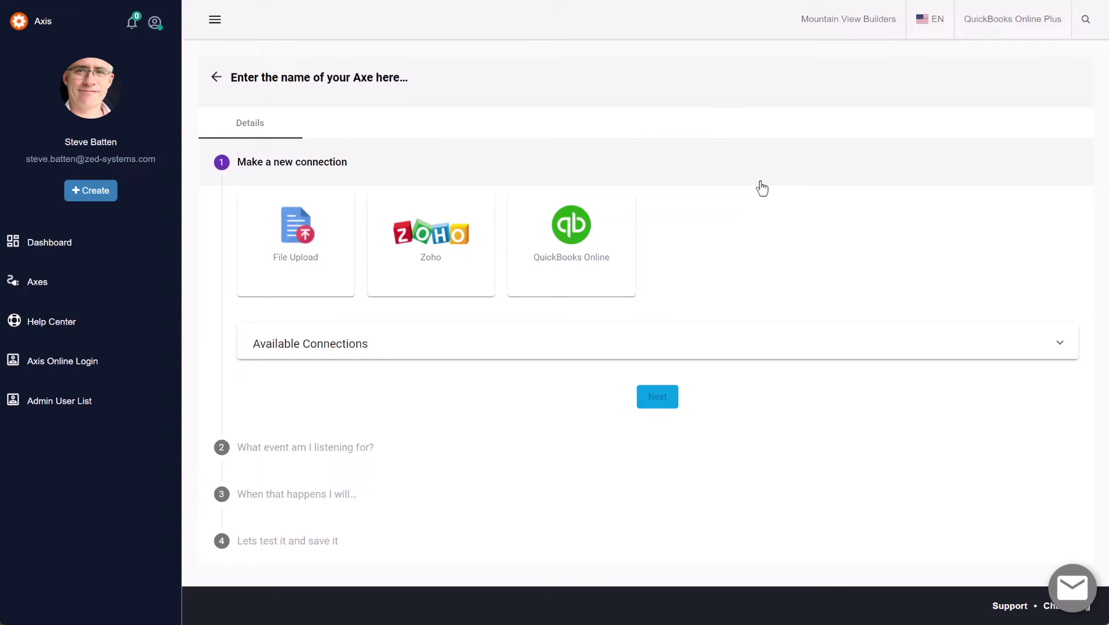
{"action": "left_click", "coordinate": [235, 69]}
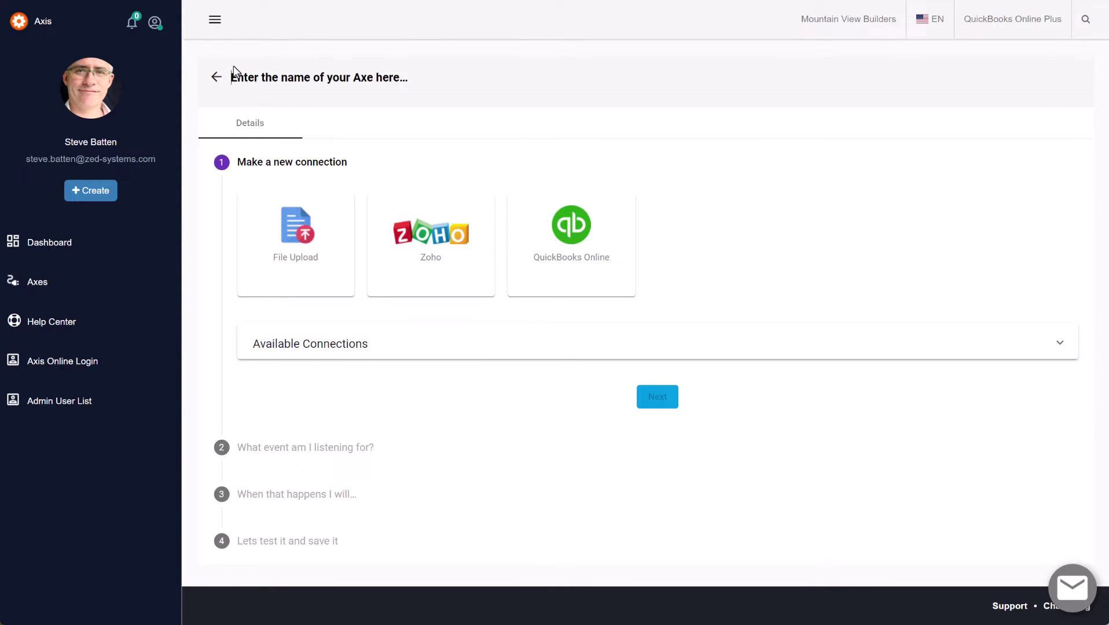
{"action": "type", "text": "My"}
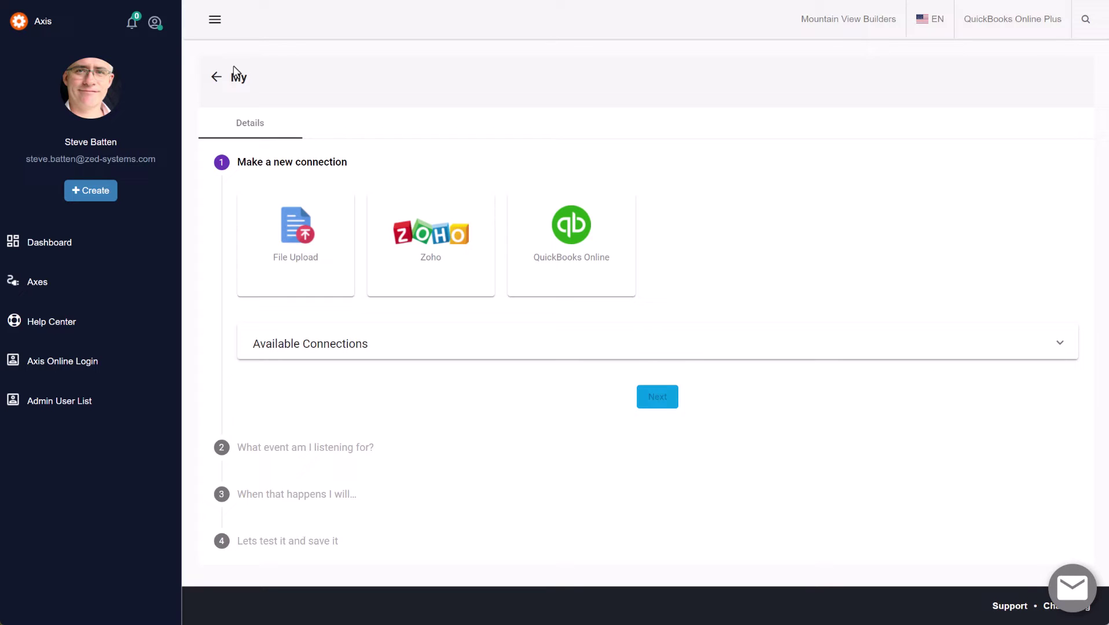
{"action": "type", "text": " Bill pdf import"}
Step: Upload Bill ACME 10004.pdf through File Upload as an Invoice document
{"action": "left_click", "coordinate": [275, 240]}
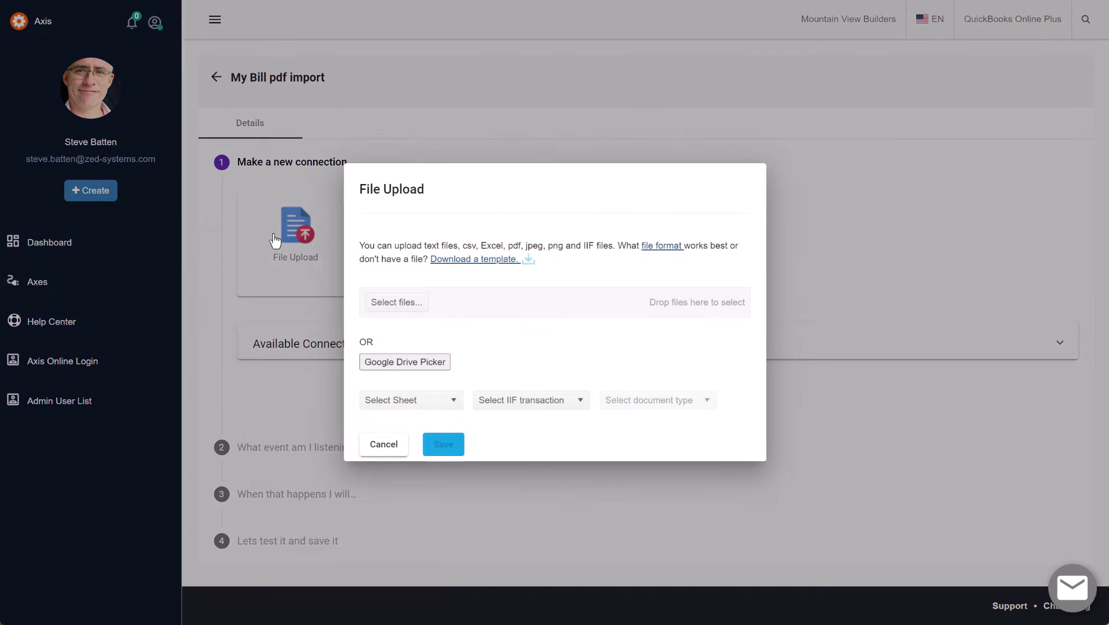
{"action": "left_click", "coordinate": [401, 307]}
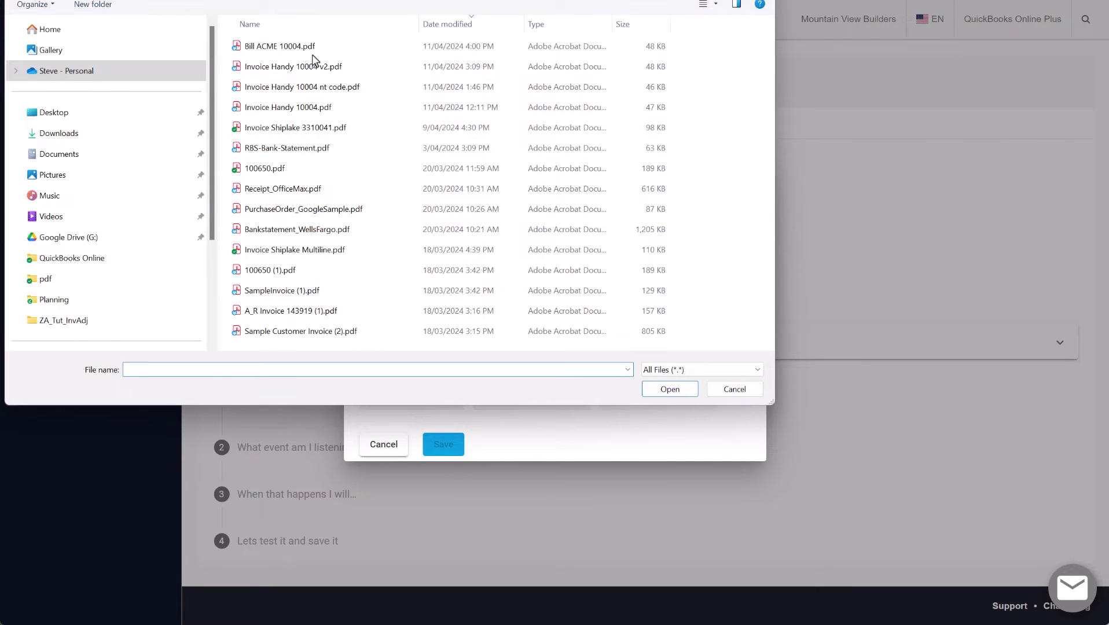
{"action": "left_click", "coordinate": [314, 51]}
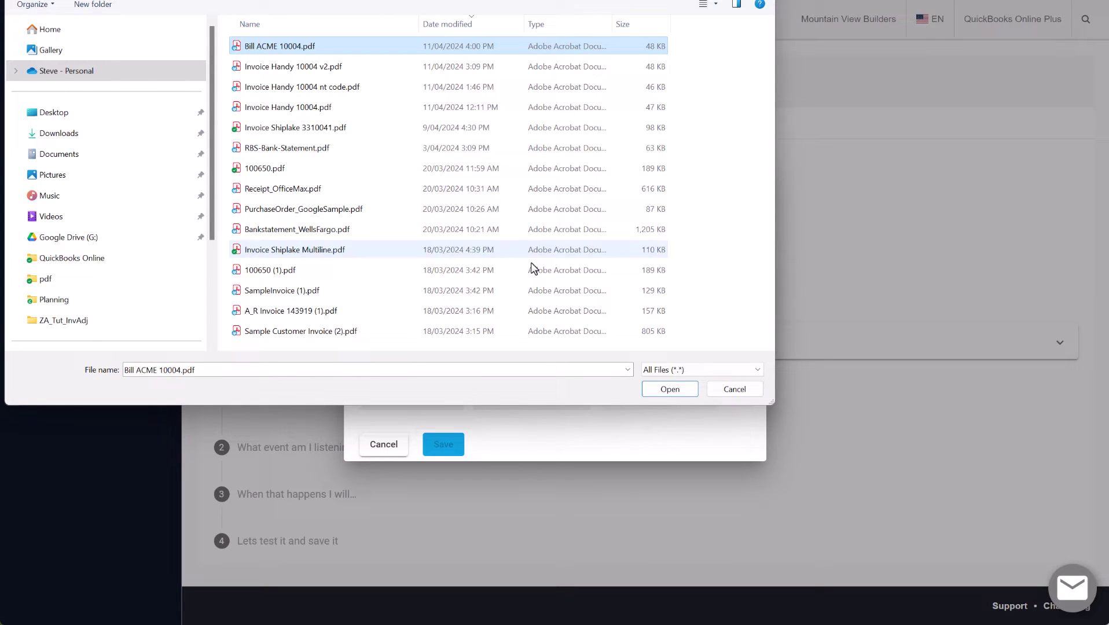
{"action": "left_click", "coordinate": [663, 389]}
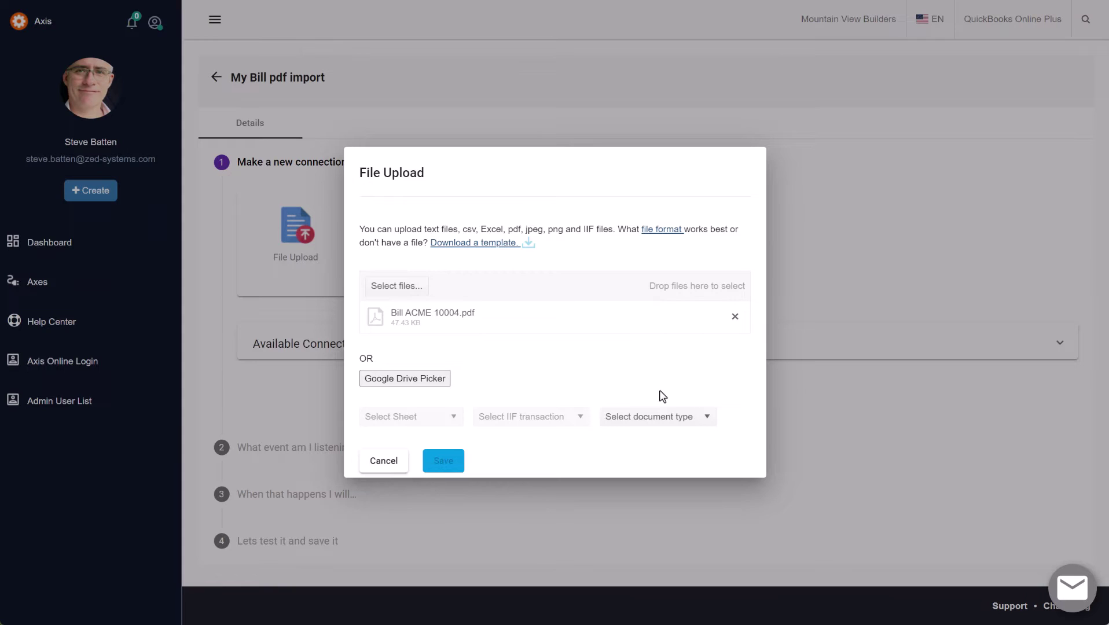
{"action": "left_click", "coordinate": [647, 426]}
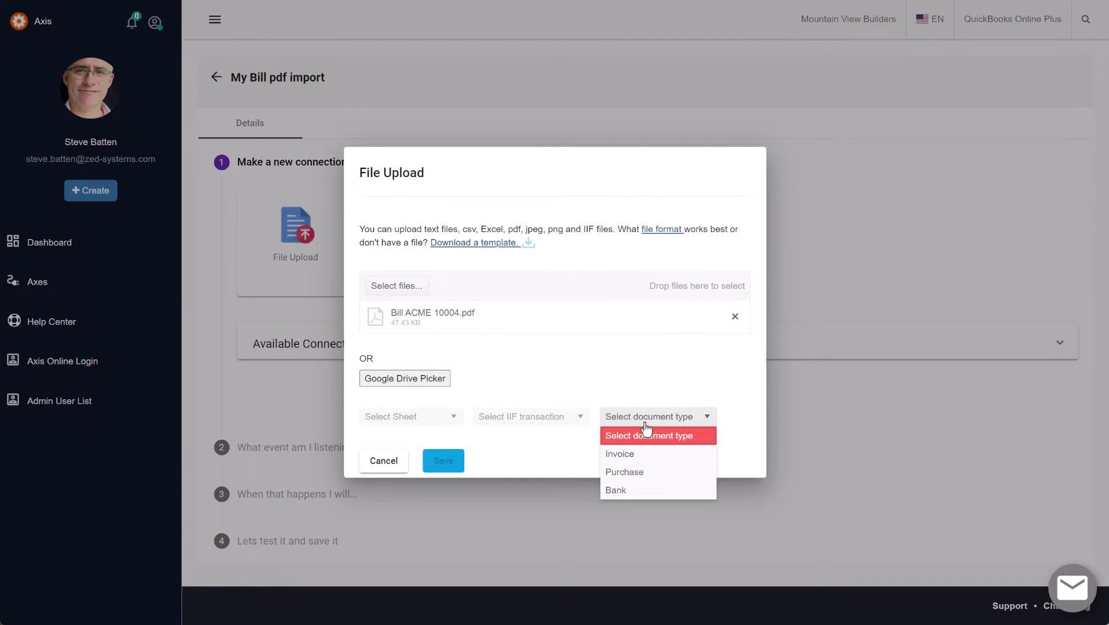
{"action": "left_click", "coordinate": [628, 456]}
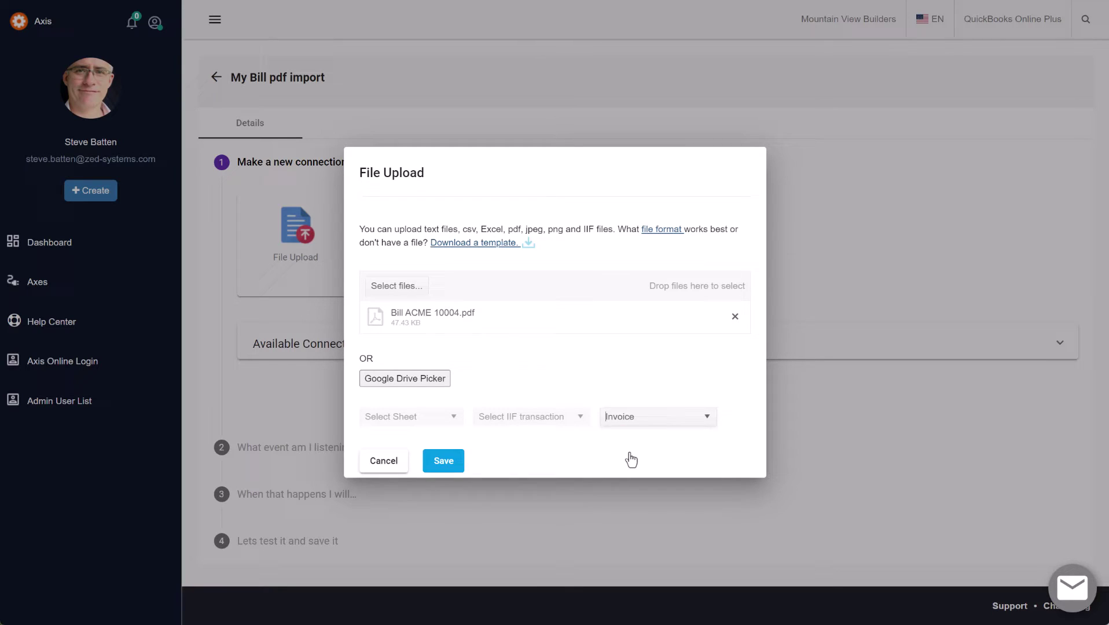
{"action": "left_click", "coordinate": [443, 466]}
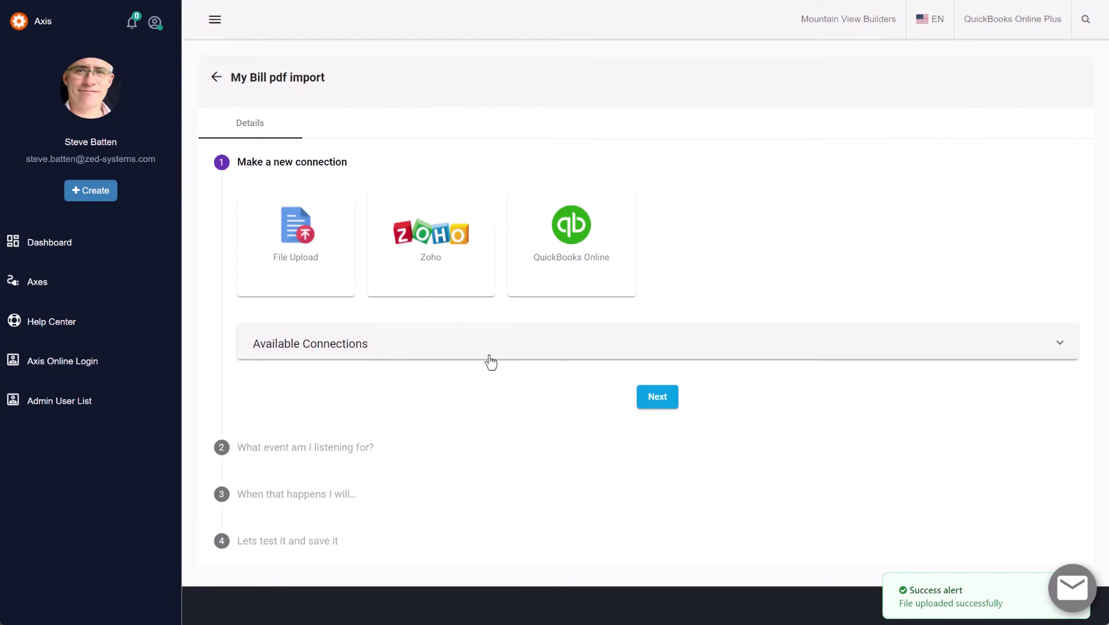
Step: Set the trigger to FileUpload creating a QuickBooks Bill, then proceed to mapping
{"action": "left_click", "coordinate": [657, 395]}
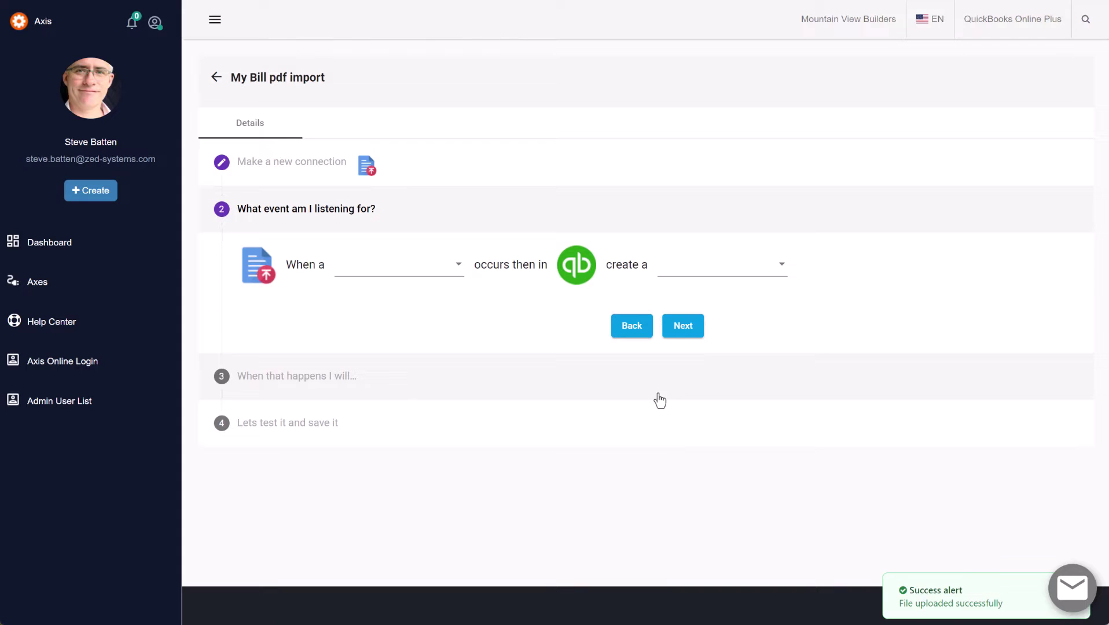
{"action": "left_click", "coordinate": [433, 268]}
{"action": "left_click", "coordinate": [434, 267]}
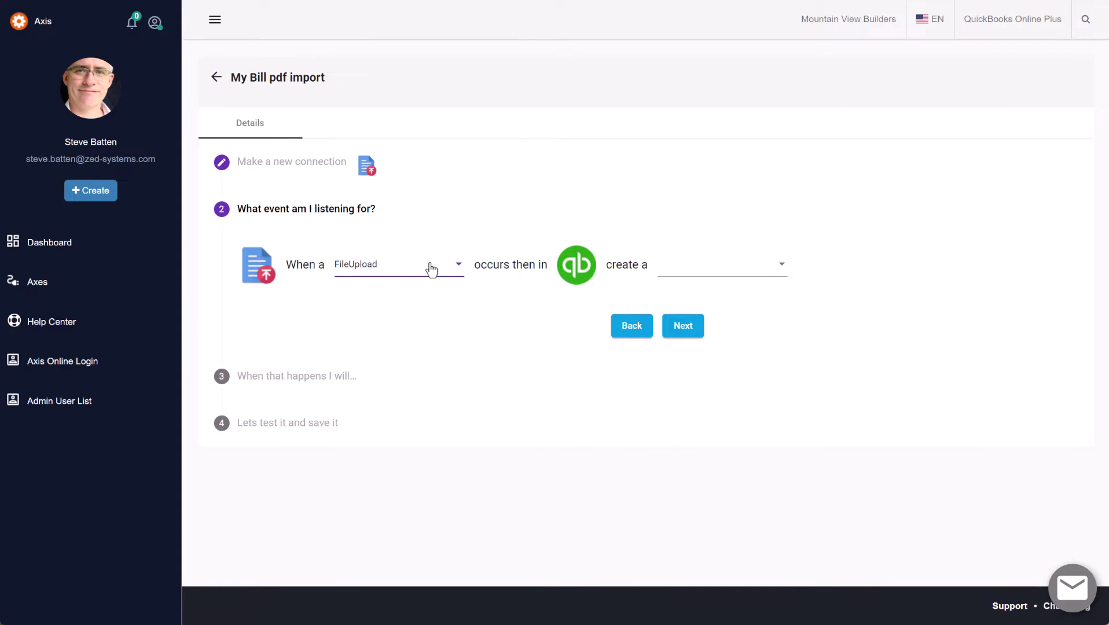
{"action": "left_click", "coordinate": [668, 268]}
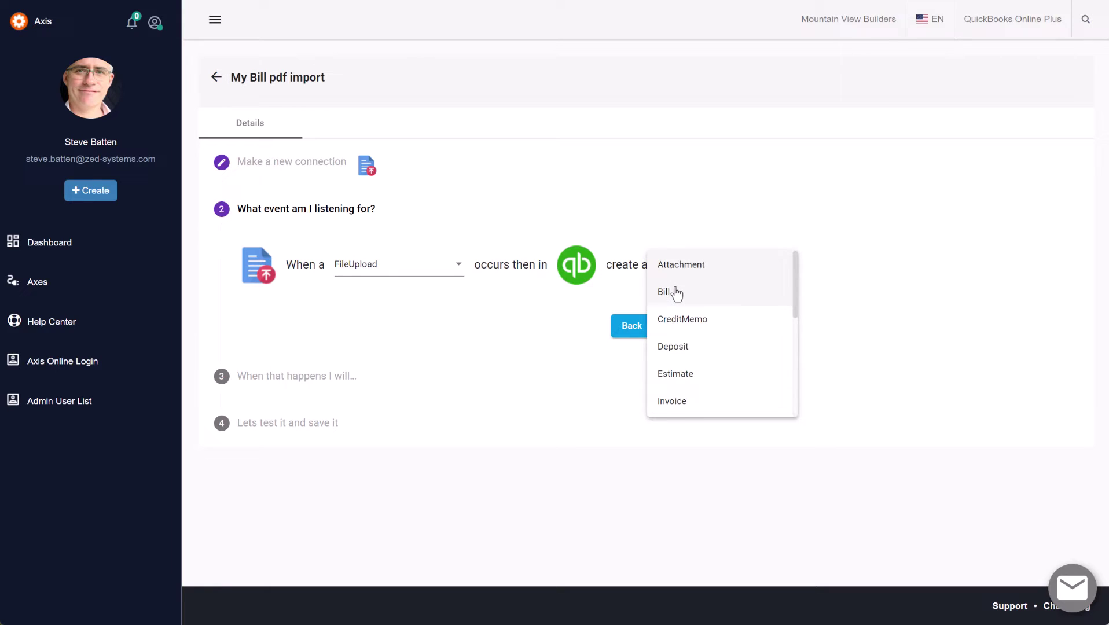
{"action": "left_click", "coordinate": [675, 293]}
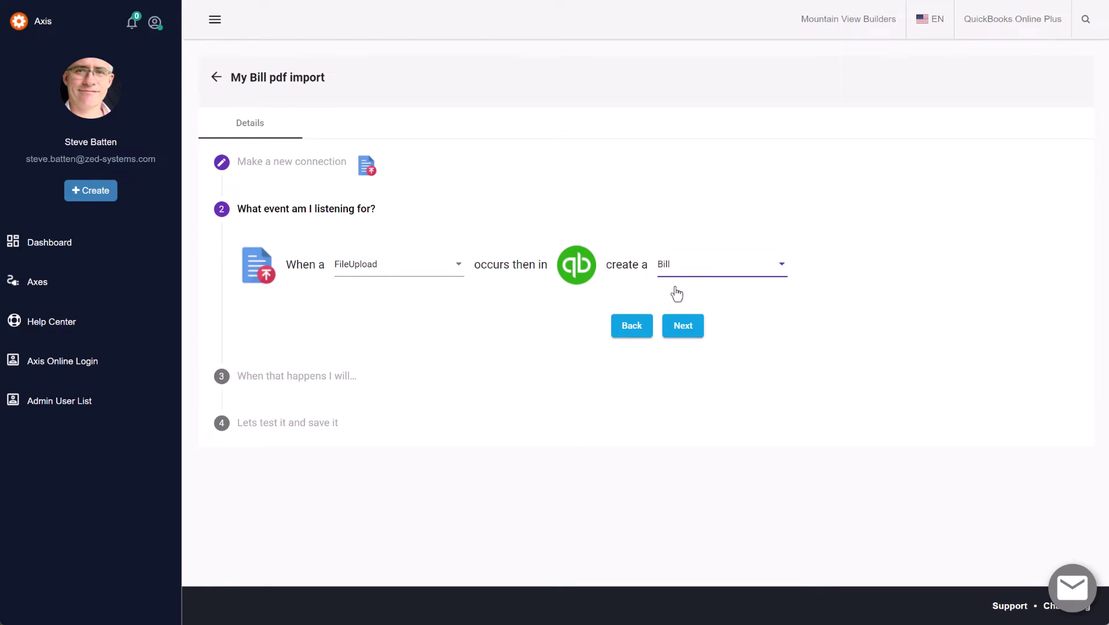
{"action": "left_click", "coordinate": [686, 326]}
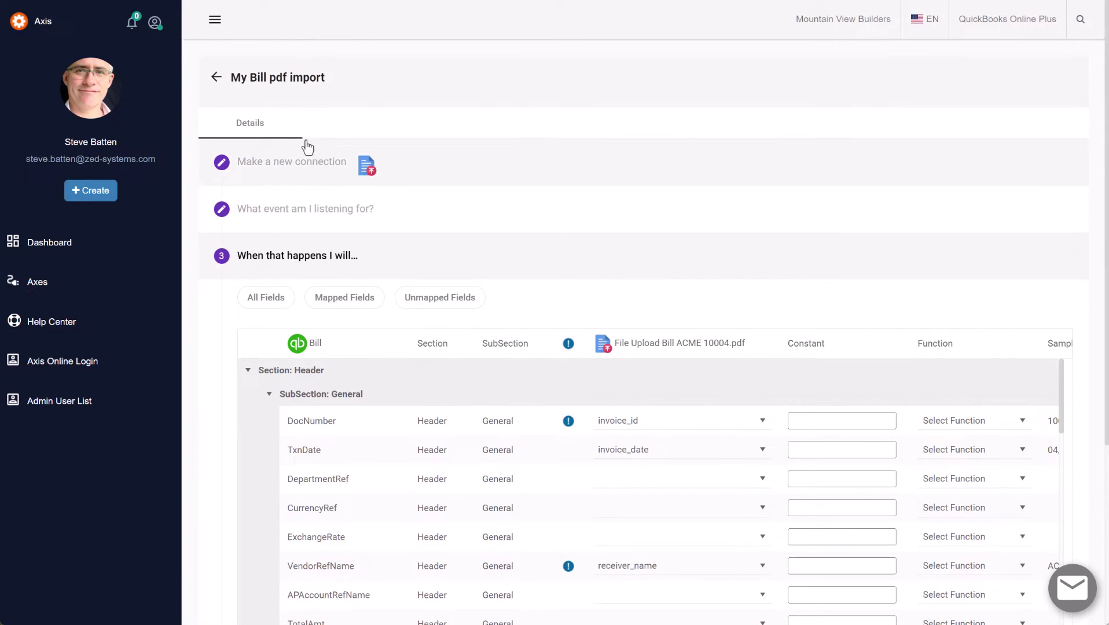
Step: Keep DocNumber on invoice_id, map TxnDate to invoice_date and the vendor to receiver_name
{"action": "left_click", "coordinate": [213, 22]}
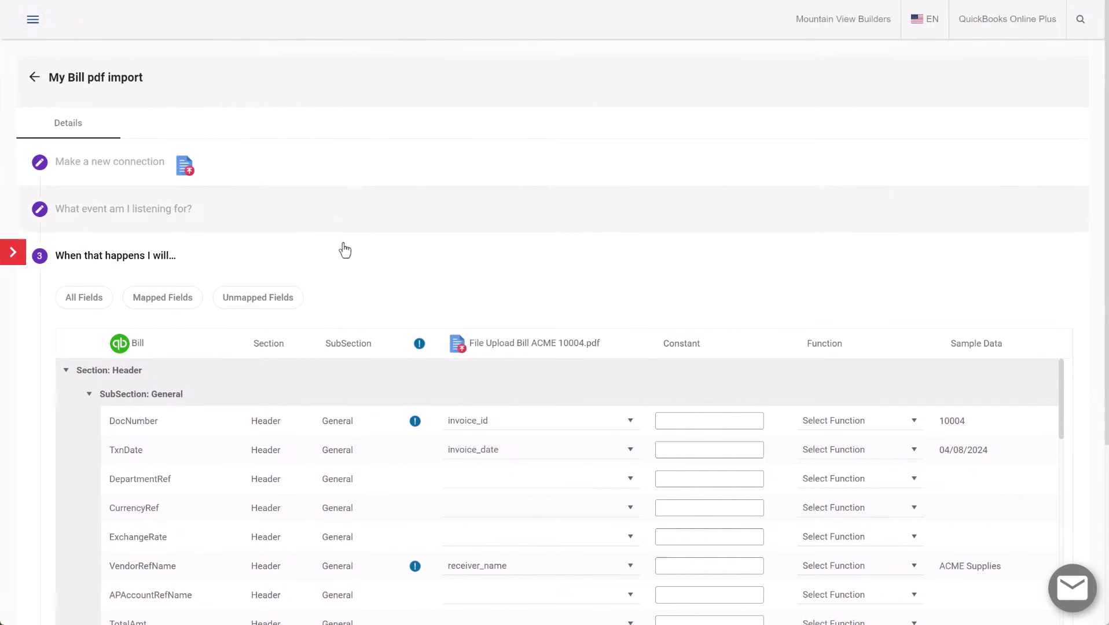
{"action": "scroll", "coordinate": [345, 336], "scroll_direction": "down", "scroll_amount": 3}
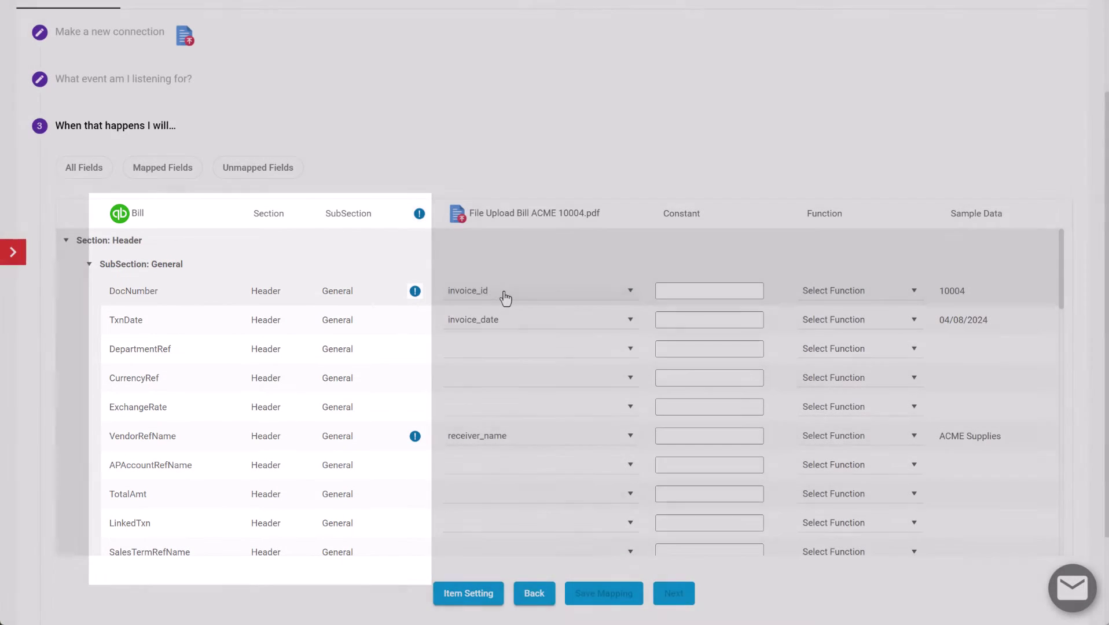
{"action": "left_click", "coordinate": [505, 296]}
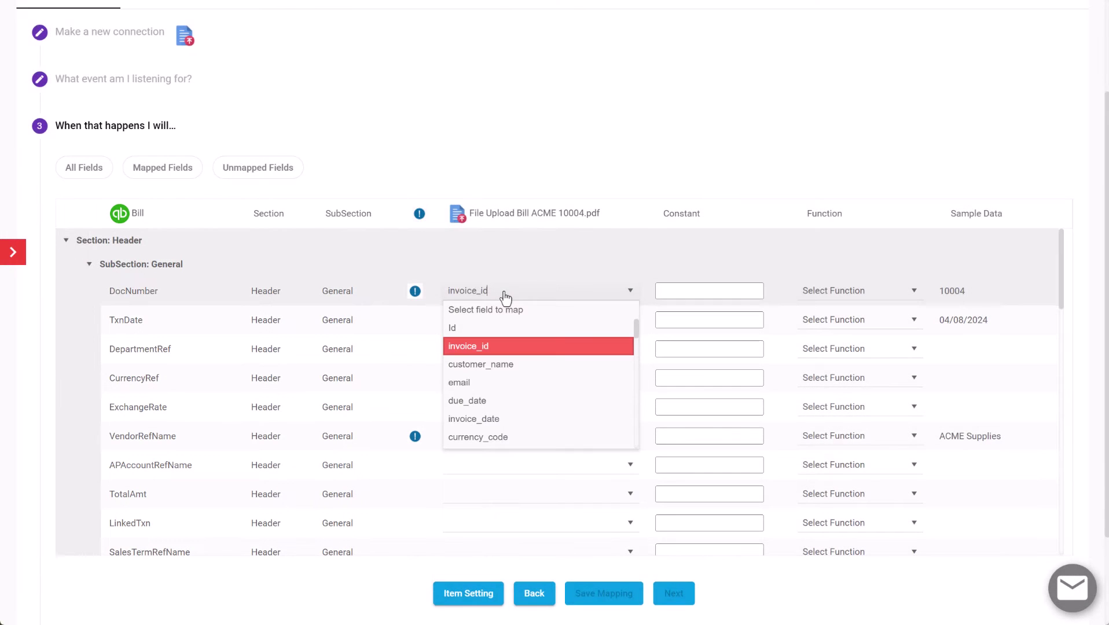
{"action": "left_click", "coordinate": [497, 346]}
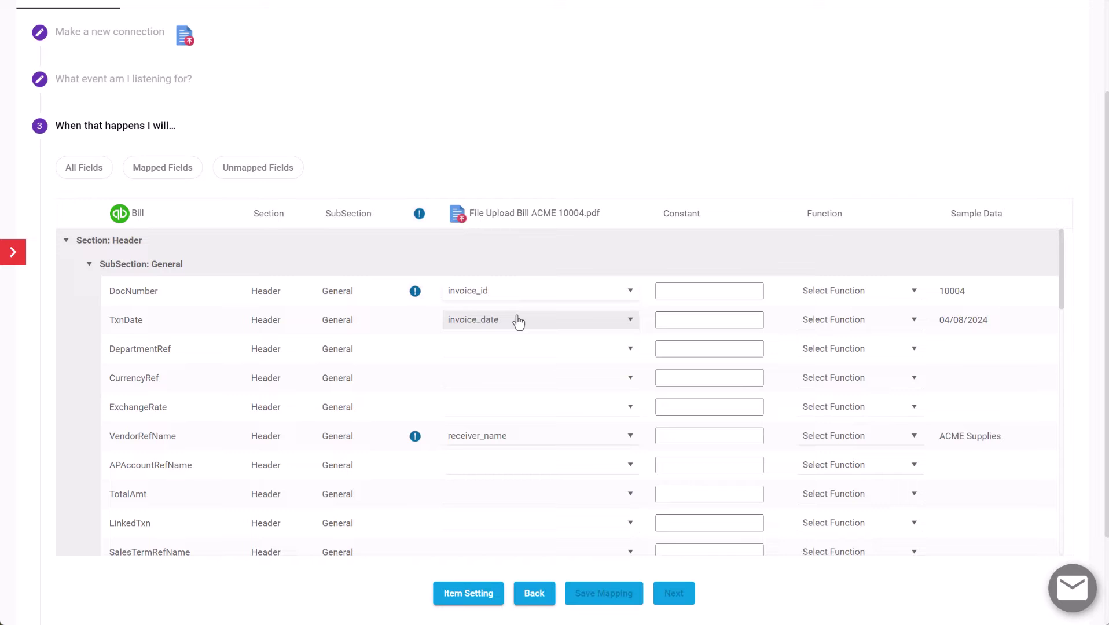
{"action": "left_click", "coordinate": [517, 321]}
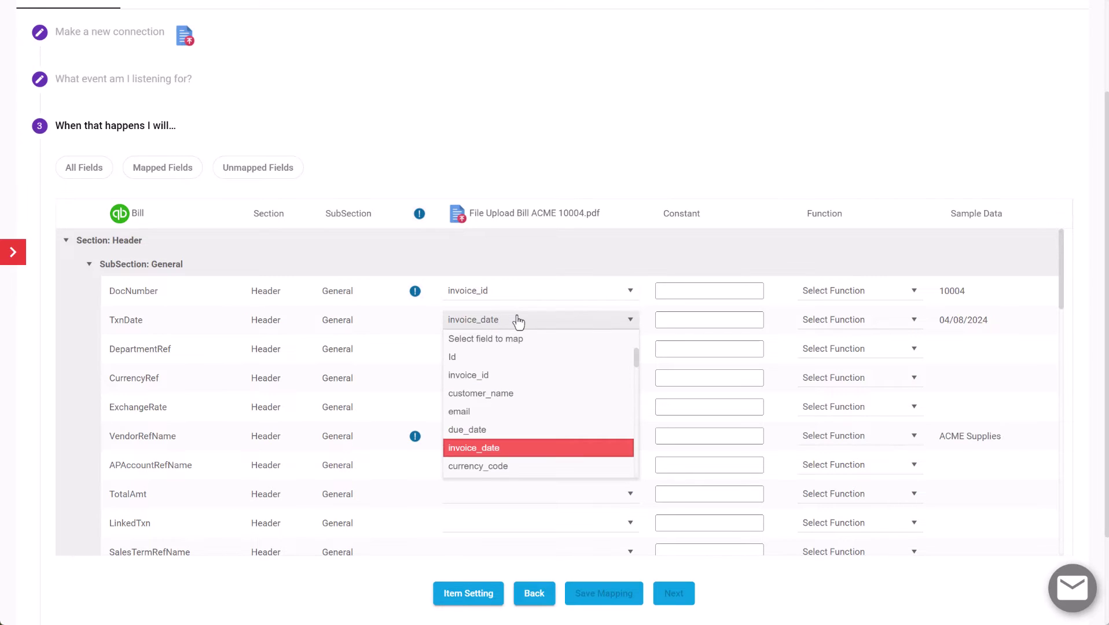
{"action": "left_click", "coordinate": [504, 449]}
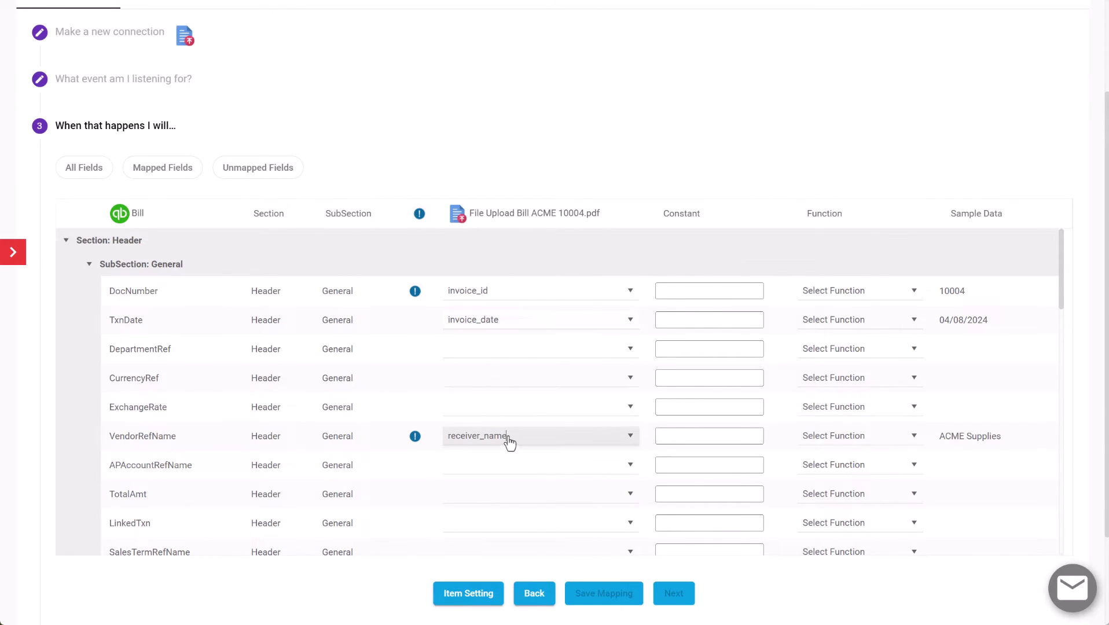
{"action": "left_click", "coordinate": [509, 441]}
{"action": "scroll", "coordinate": [515, 489], "scroll_direction": "down", "scroll_amount": 1}
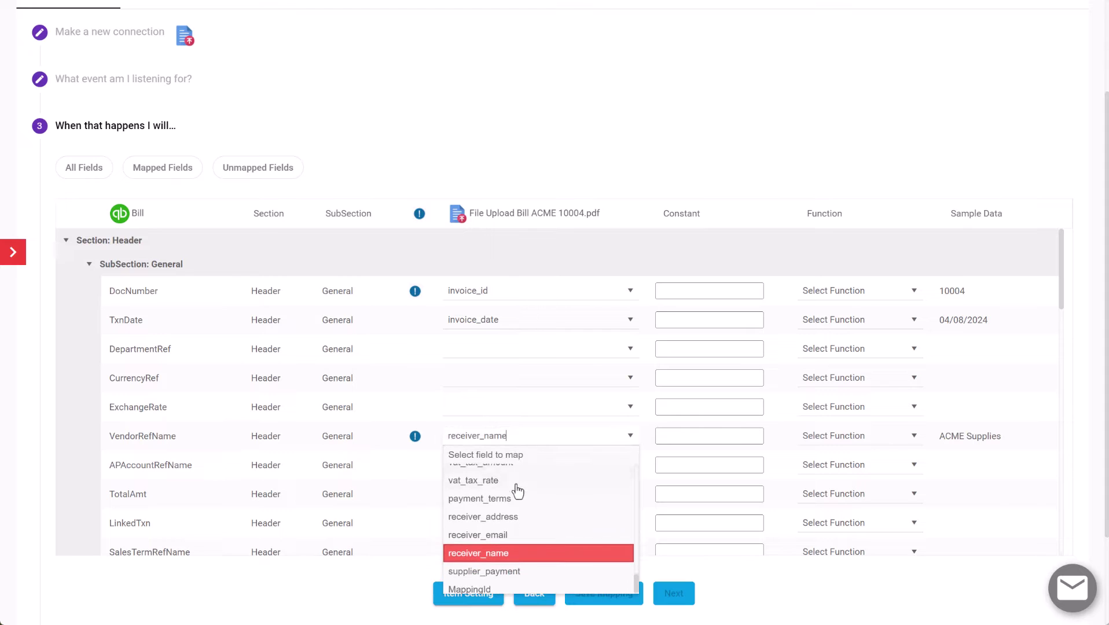
{"action": "left_click", "coordinate": [514, 548]}
Step: Map LineItemRef to lineproduct_code and LineItemDescription to linedescription
{"action": "scroll", "coordinate": [537, 509], "scroll_direction": "down", "scroll_amount": 3}
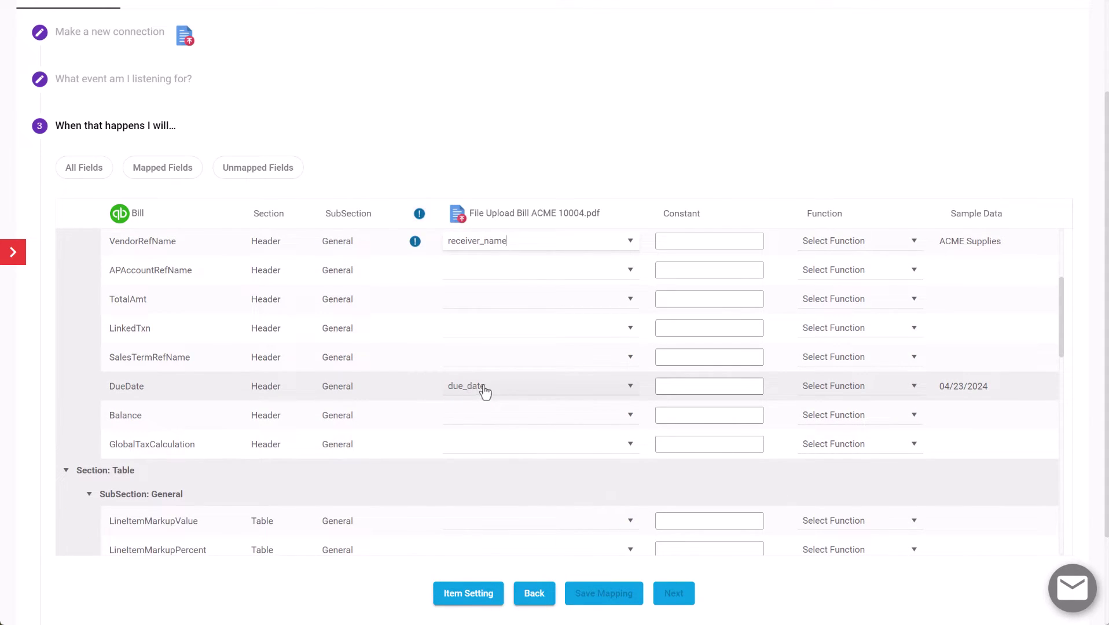
{"action": "scroll", "coordinate": [484, 387], "scroll_direction": "down", "scroll_amount": 4}
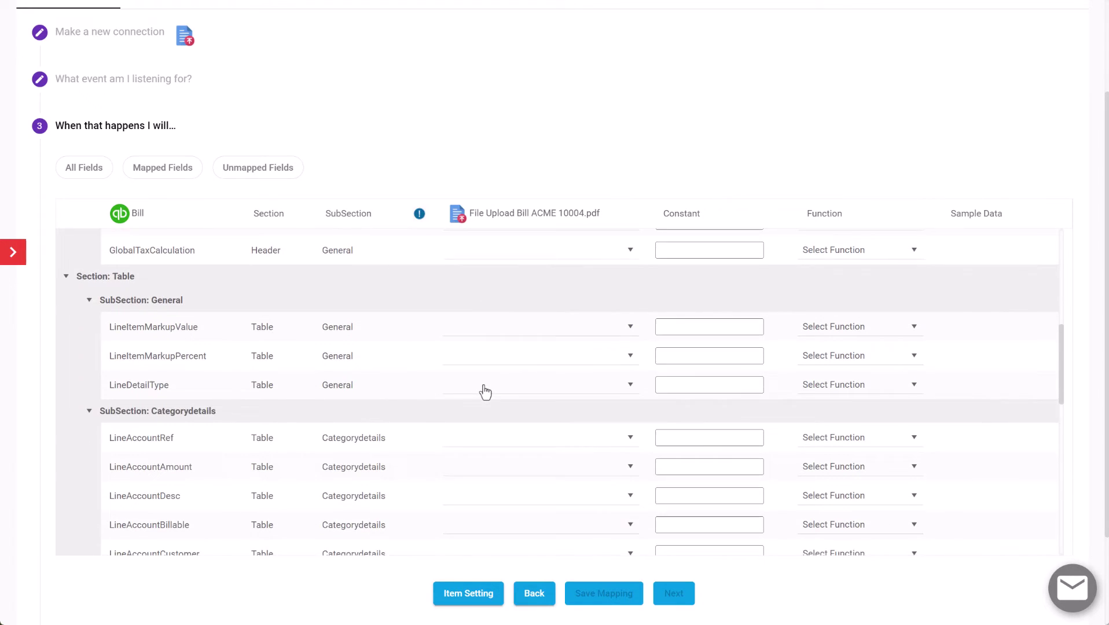
{"action": "scroll", "coordinate": [484, 387], "scroll_direction": "up", "scroll_amount": 2}
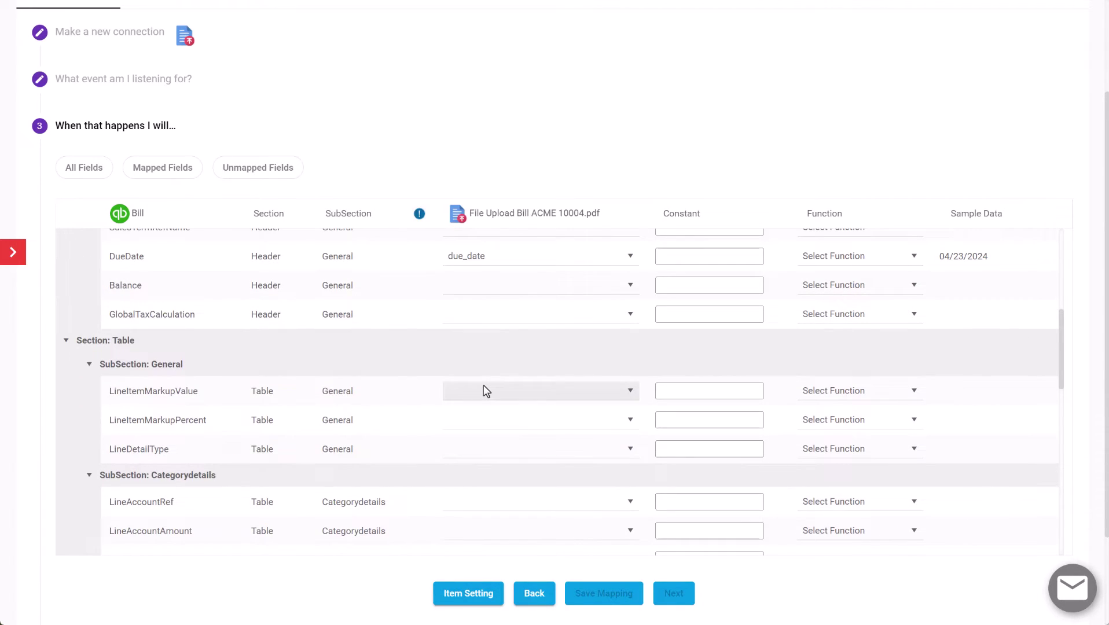
{"action": "left_click", "coordinate": [89, 365]}
{"action": "left_click", "coordinate": [89, 388]}
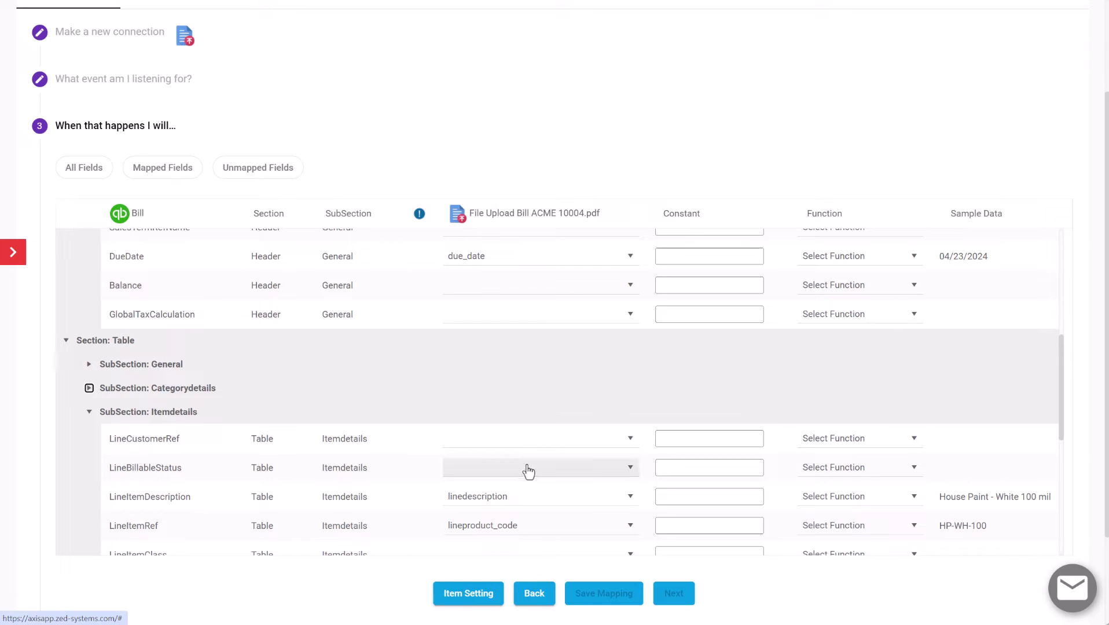
{"action": "left_click", "coordinate": [536, 528]}
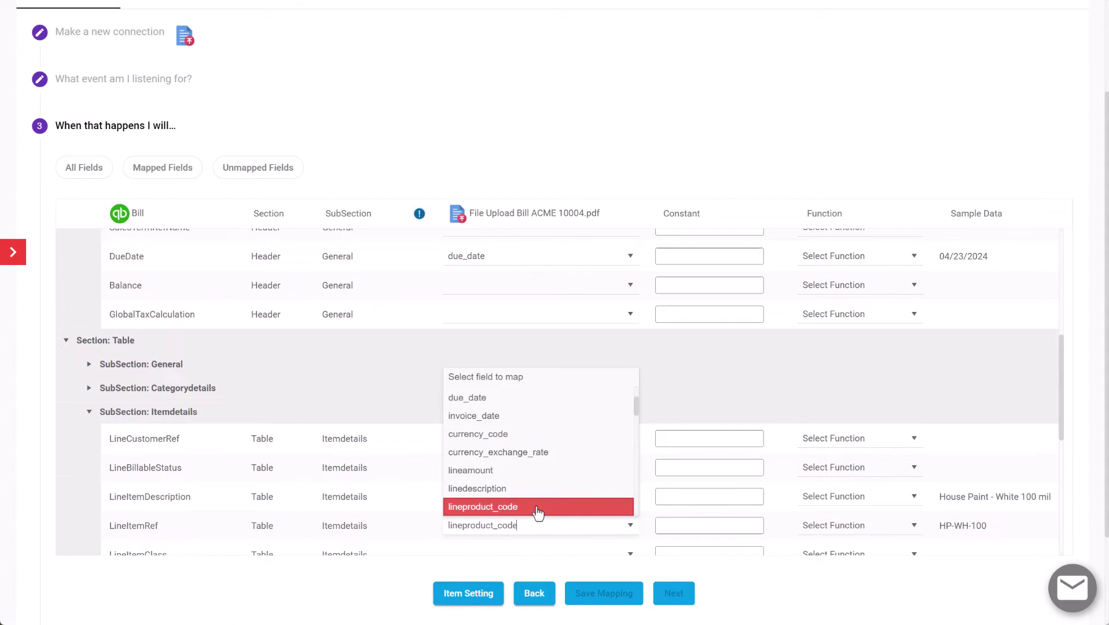
{"action": "left_click", "coordinate": [538, 506]}
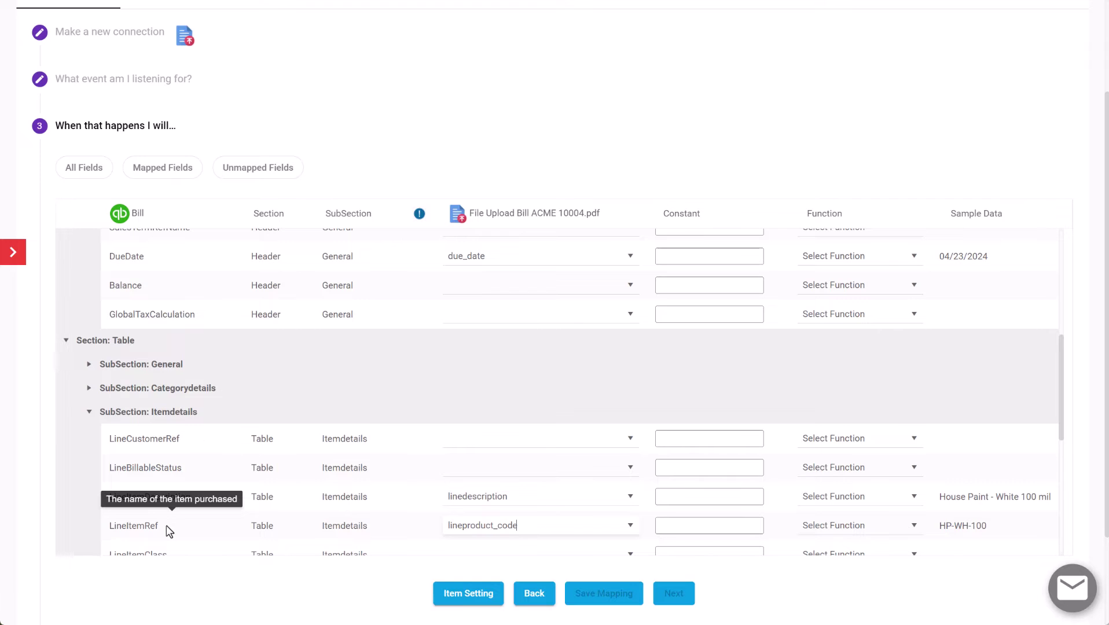
{"action": "left_click", "coordinate": [508, 504]}
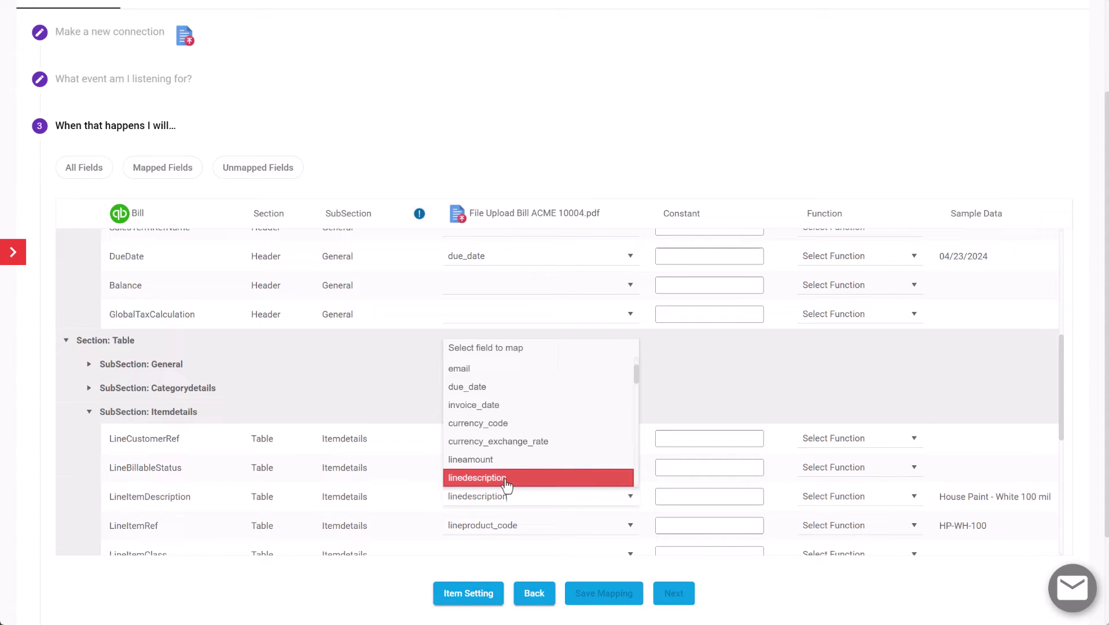
{"action": "left_click", "coordinate": [507, 486]}
{"action": "scroll", "coordinate": [507, 486], "scroll_direction": "down", "scroll_amount": 3}
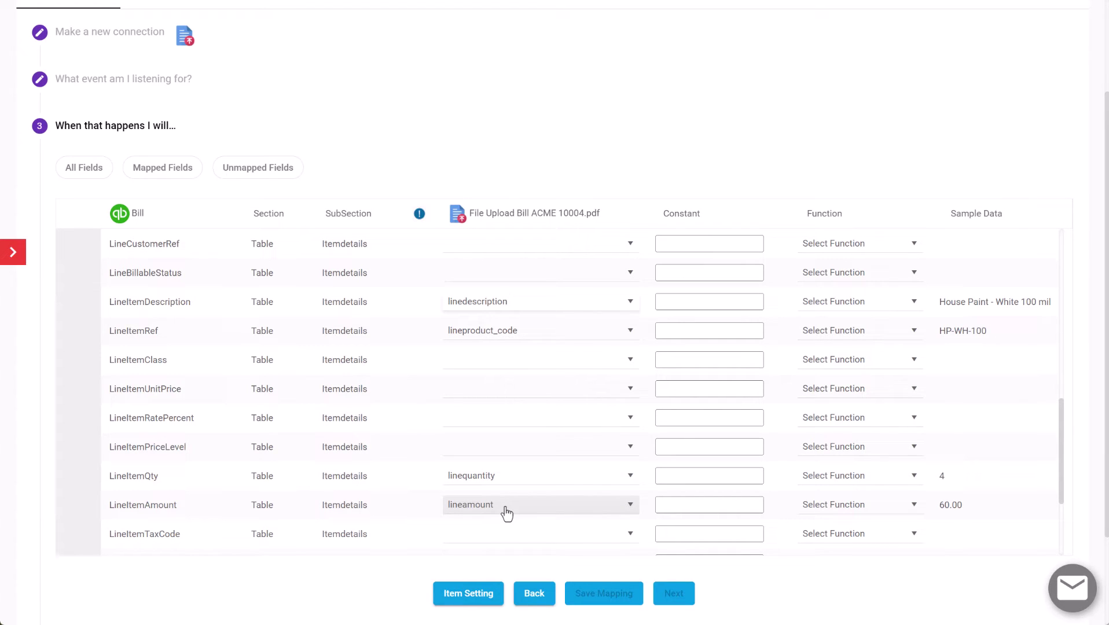
{"action": "scroll", "coordinate": [506, 512], "scroll_direction": "down", "scroll_amount": 2}
{"action": "scroll", "coordinate": [506, 513], "scroll_direction": "up", "scroll_amount": 1}
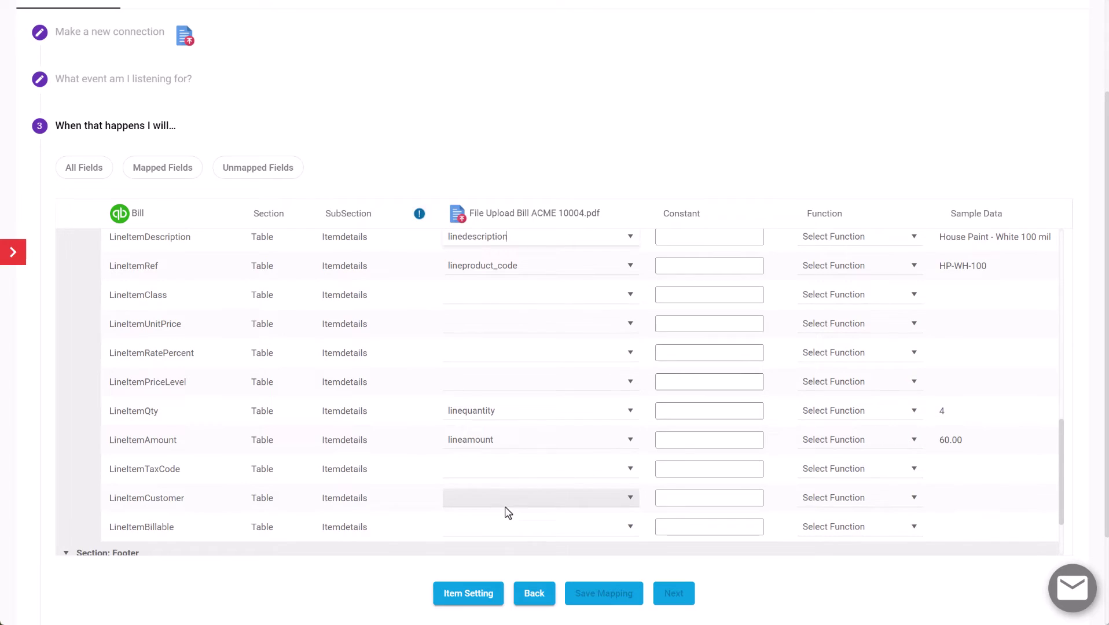
{"action": "scroll", "coordinate": [506, 509], "scroll_direction": "up", "scroll_amount": 1}
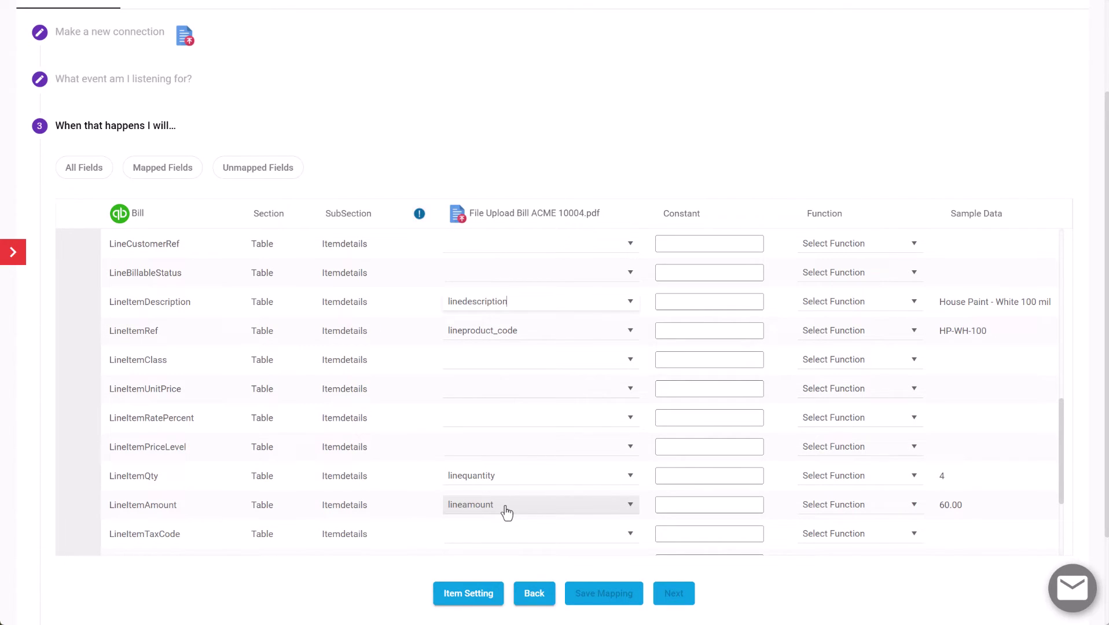
{"action": "scroll", "coordinate": [506, 512], "scroll_direction": "up", "scroll_amount": 2}
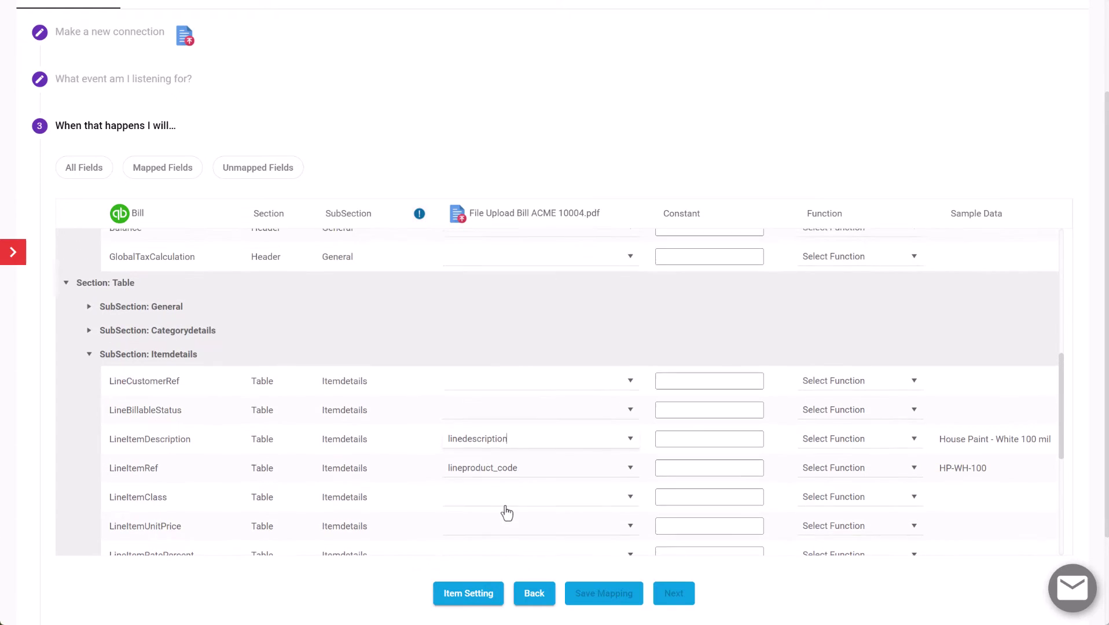
{"action": "scroll", "coordinate": [507, 512], "scroll_direction": "up", "scroll_amount": 1}
Step: Filter to mapped fields with Itemdetails expanded, save the mapping, and continue to testing
{"action": "left_click", "coordinate": [168, 172]}
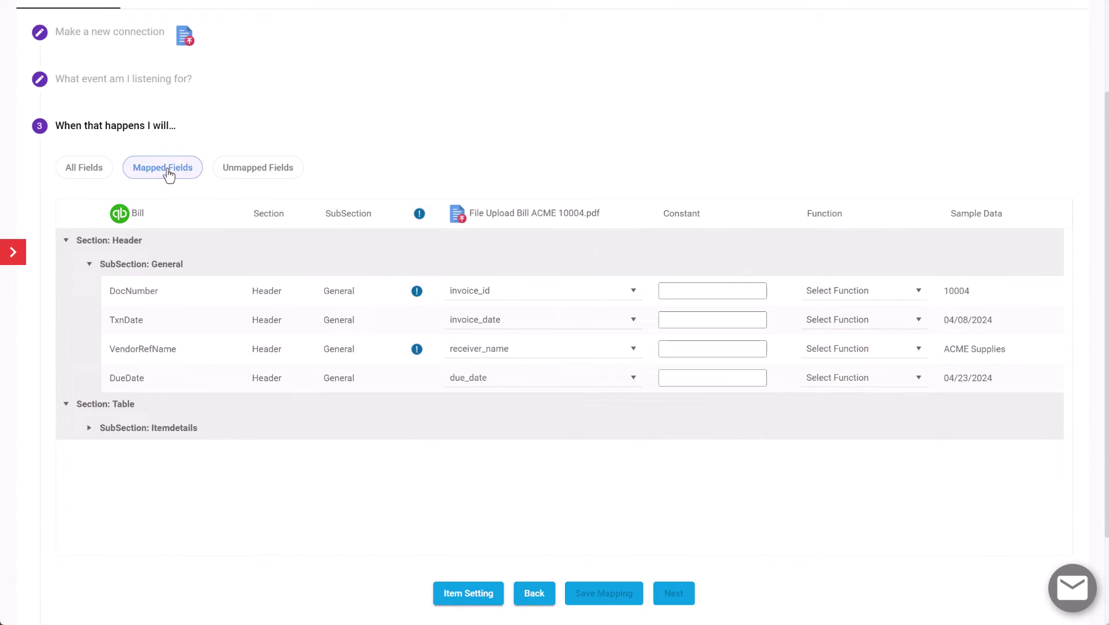
{"action": "left_click", "coordinate": [89, 428]}
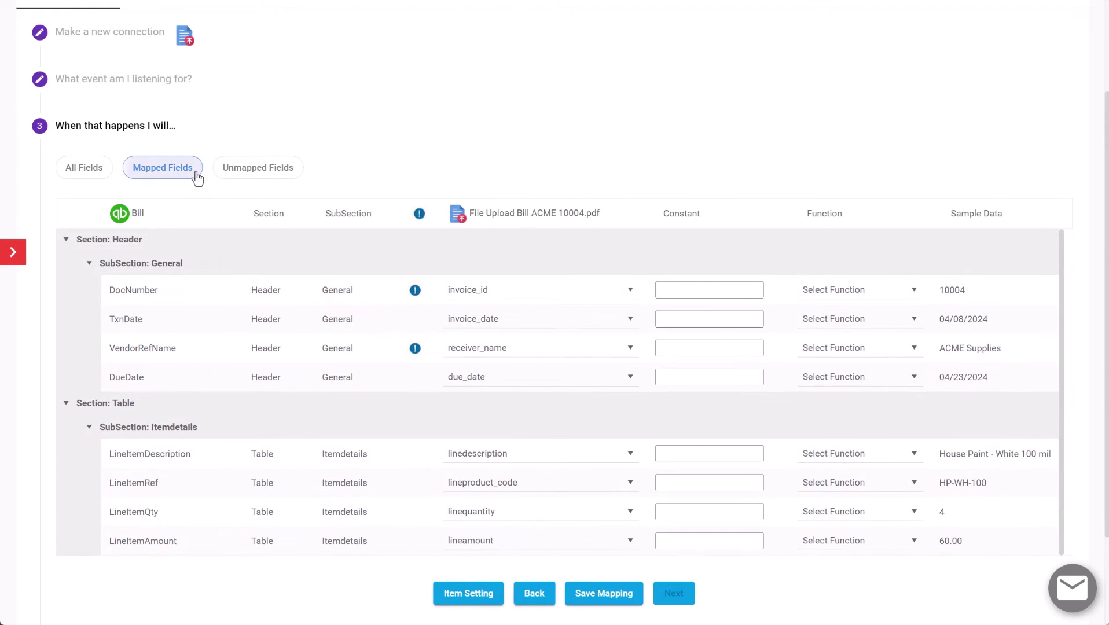
{"action": "left_click", "coordinate": [609, 593]}
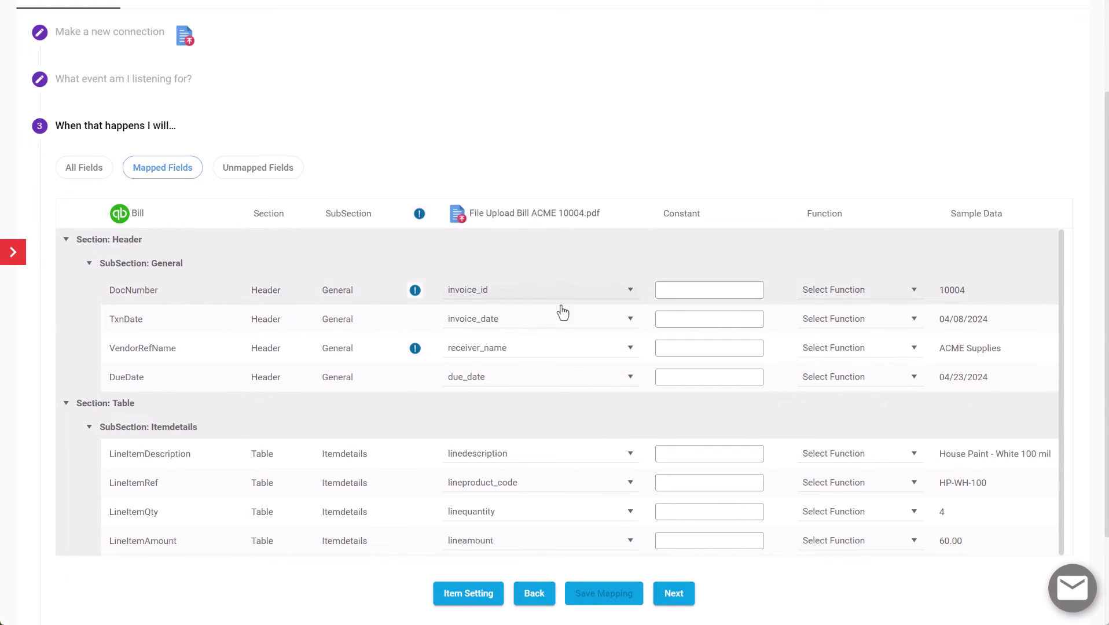
{"action": "left_click", "coordinate": [675, 594]}
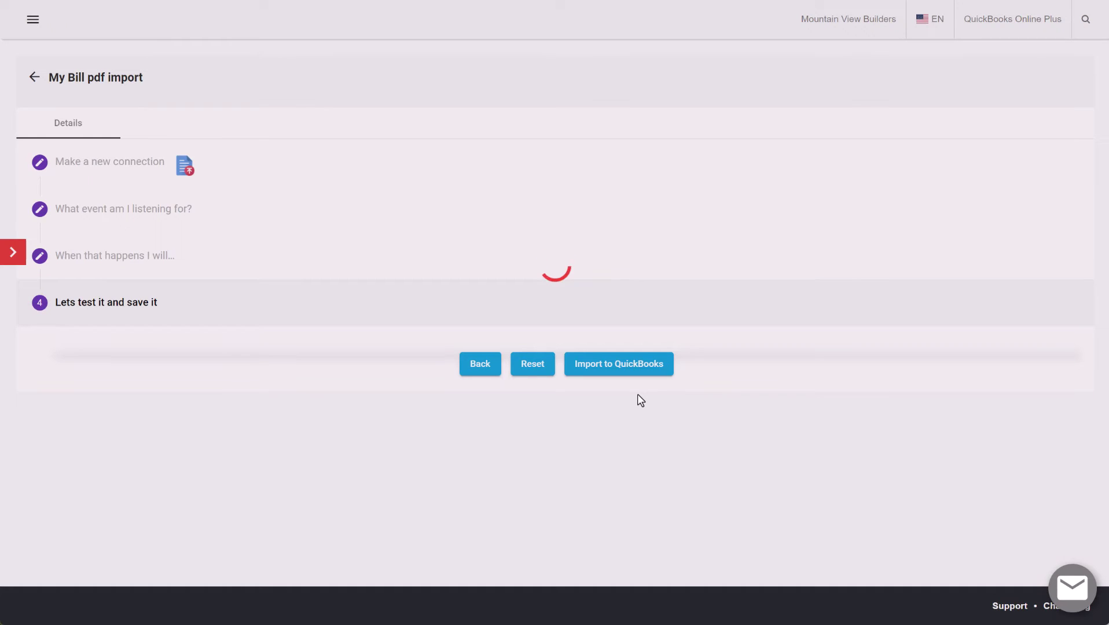
Step: Scroll the test preview to review the five parsed line items of bill 10004
{"action": "scroll", "coordinate": [637, 394], "scroll_direction": "down", "scroll_amount": 2}
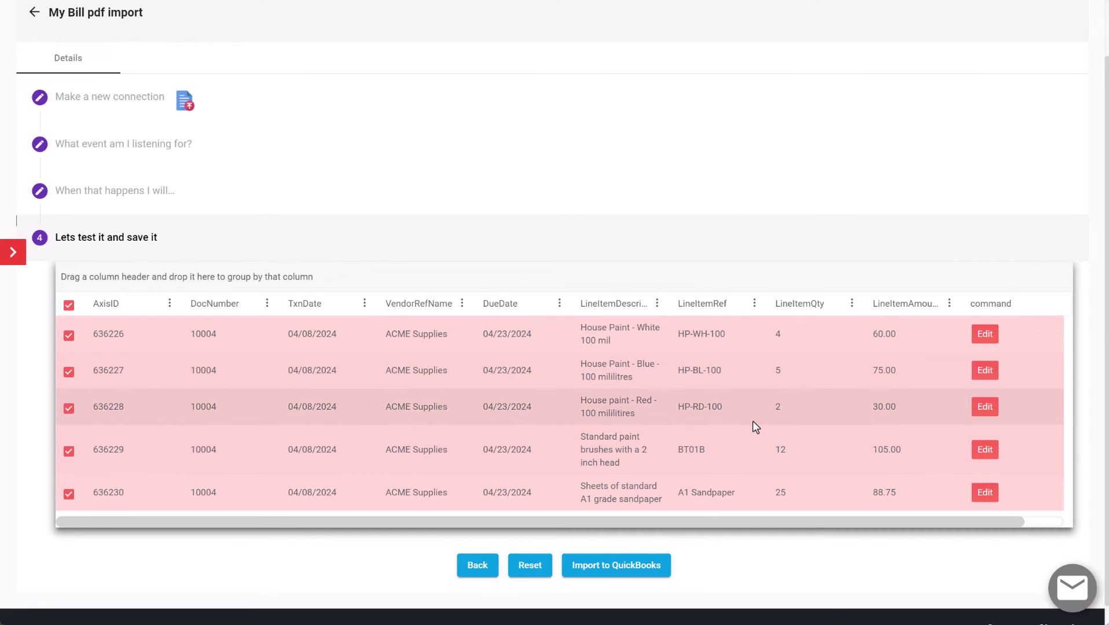
{"action": "scroll", "coordinate": [755, 427], "scroll_direction": "down", "scroll_amount": 1}
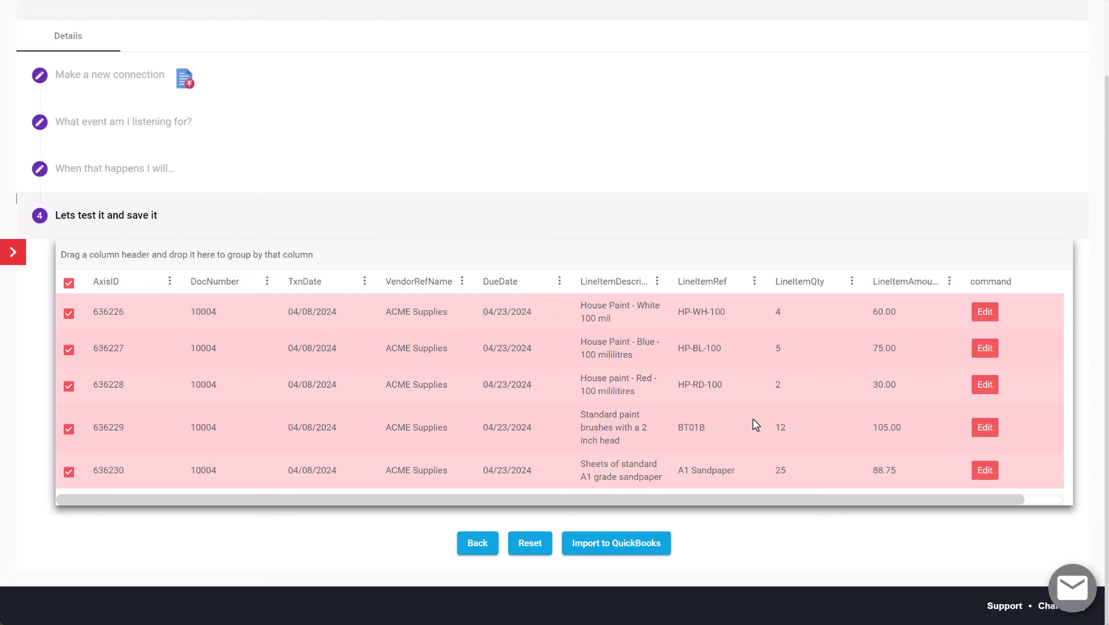
Step: Import bill 10004 into QuickBooks and open the resulting record from the Import Summary
{"action": "left_click", "coordinate": [624, 544]}
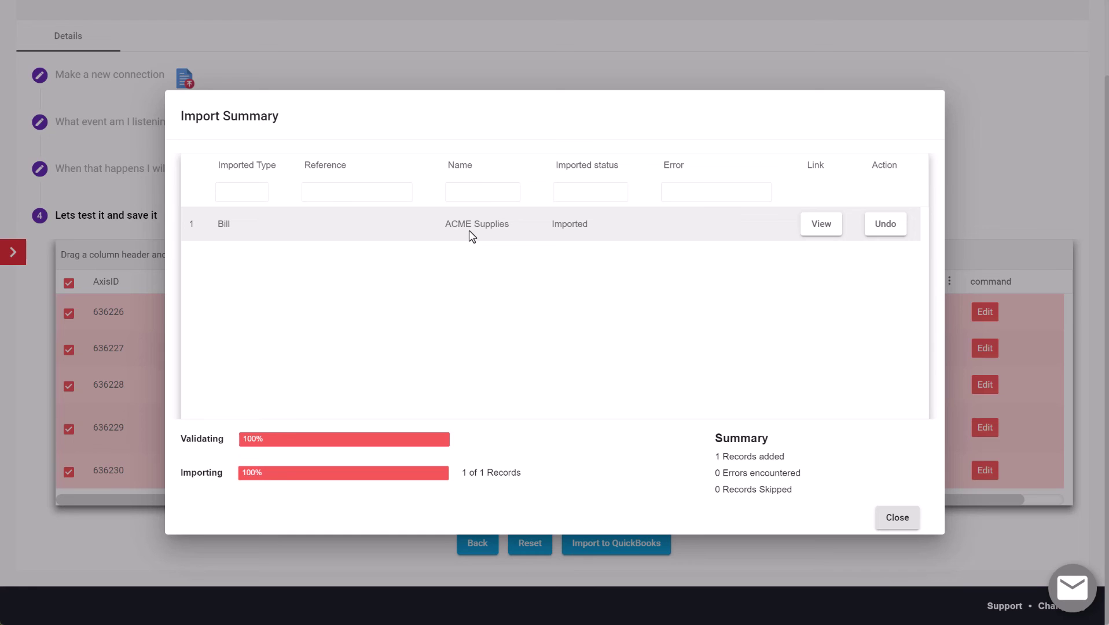
{"action": "left_click", "coordinate": [826, 233]}
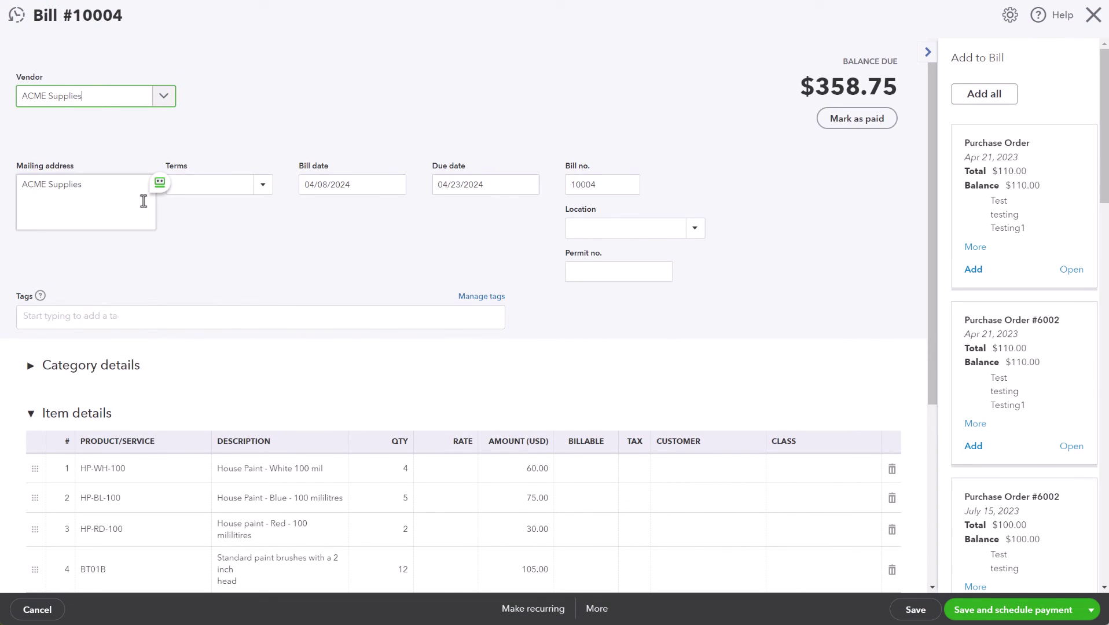
Step: Scroll through Bill #10004's five item lines to check the 358.75 total
{"action": "scroll", "coordinate": [448, 290], "scroll_direction": "down", "scroll_amount": 2}
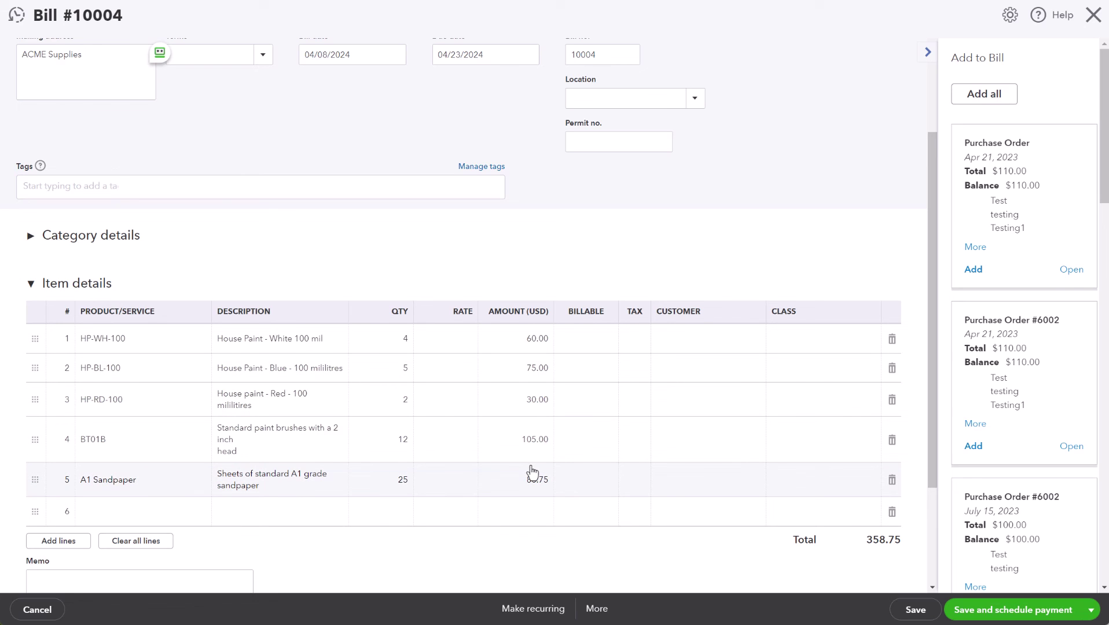
{"action": "scroll", "coordinate": [532, 472], "scroll_direction": "up", "scroll_amount": 3}
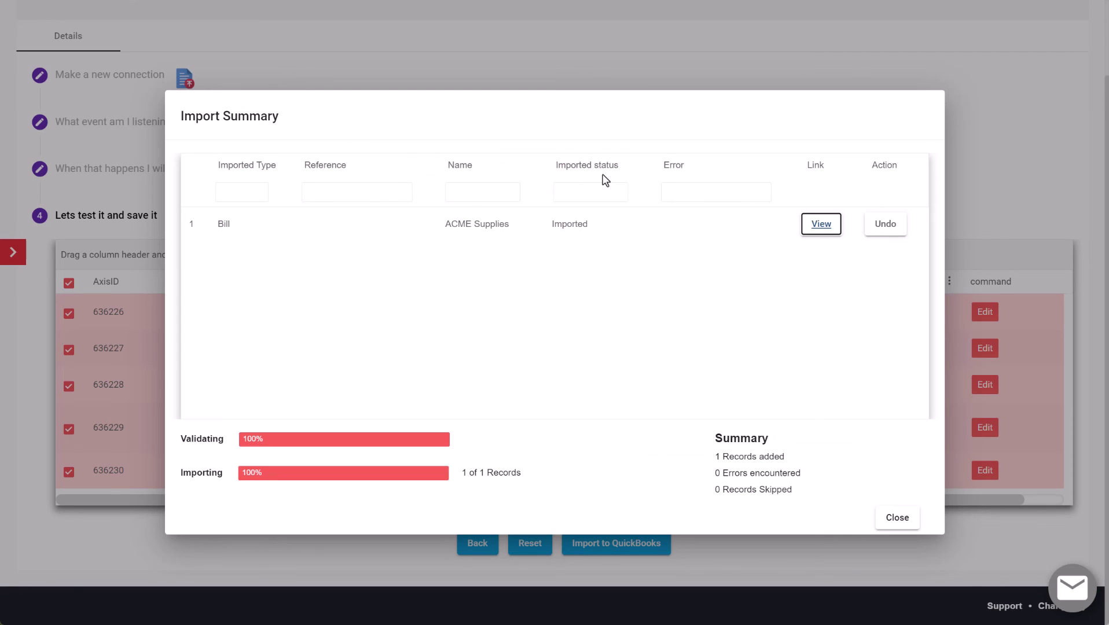